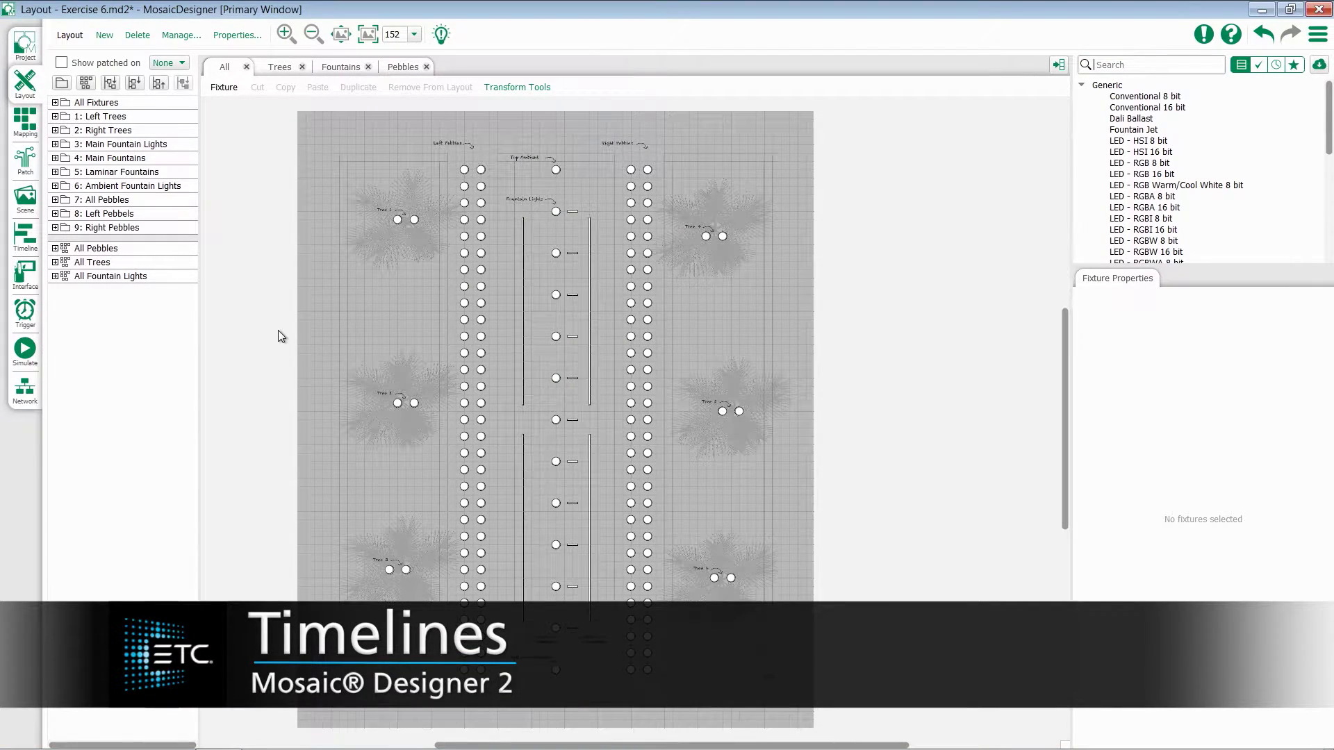
Step: Switch to the Timeline workspace and expand Left Trees to show its six tree fixtures
click(21, 242)
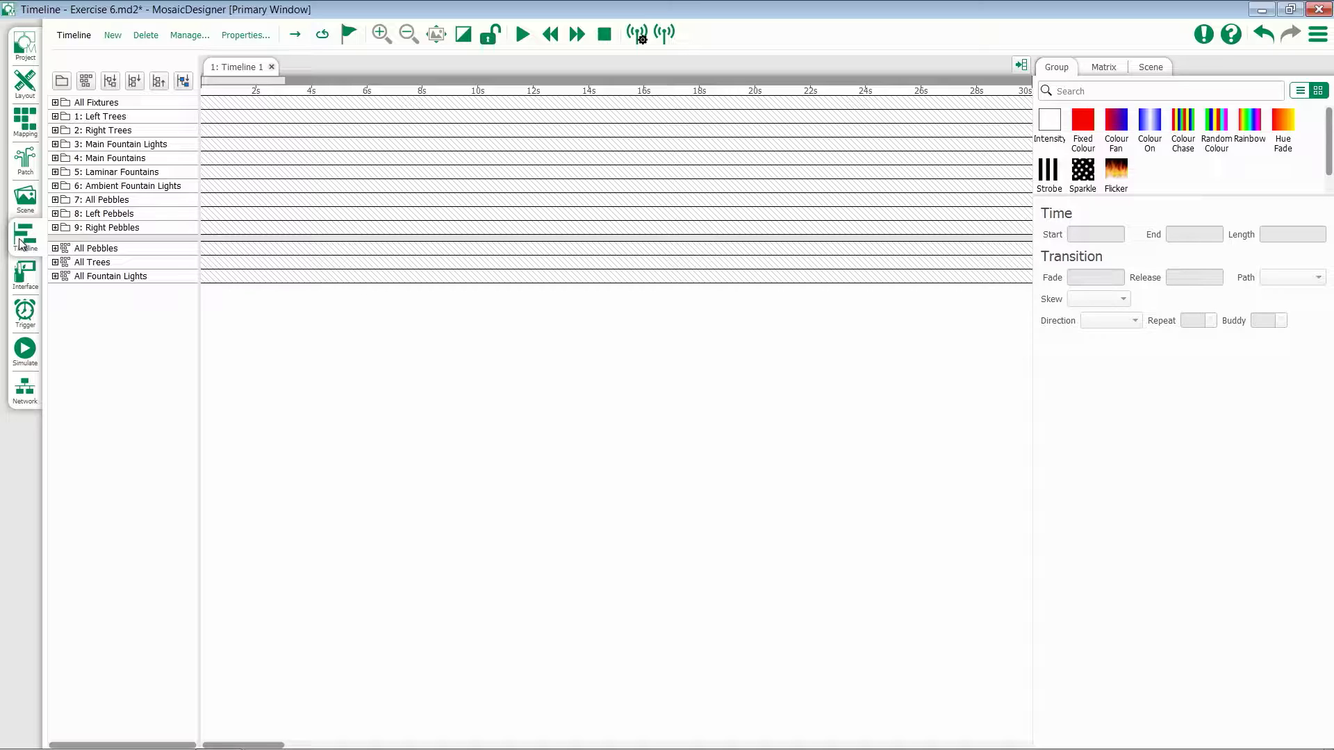
click(55, 116)
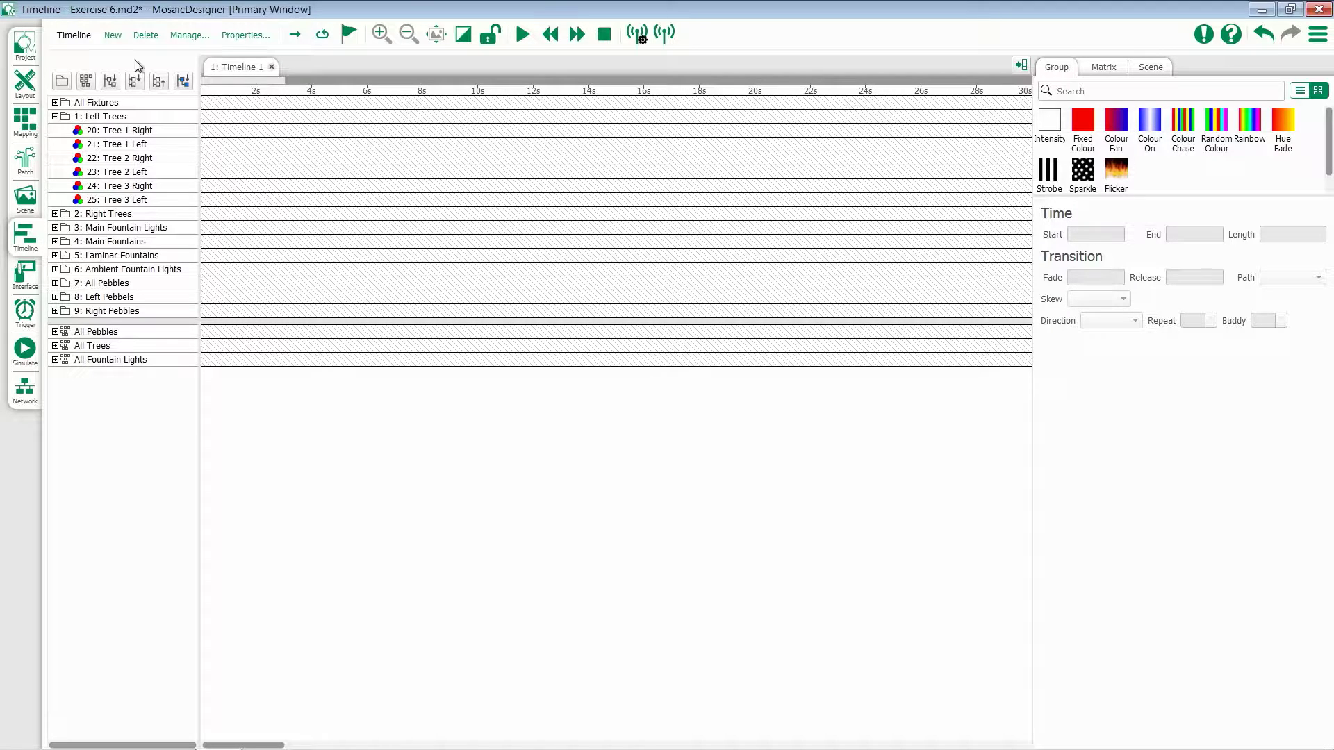
Step: Create a second timeline named Main and bring up its settings
click(116, 42)
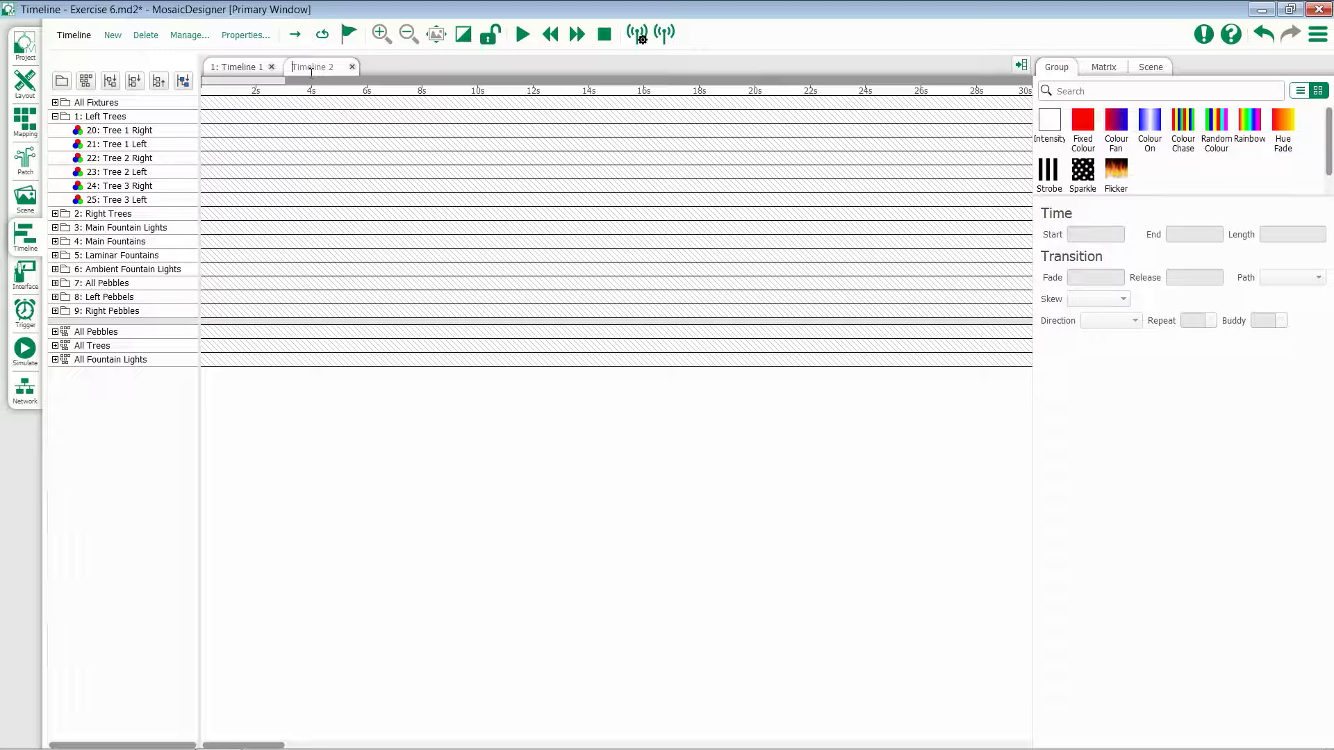
text(Main)
click(246, 35)
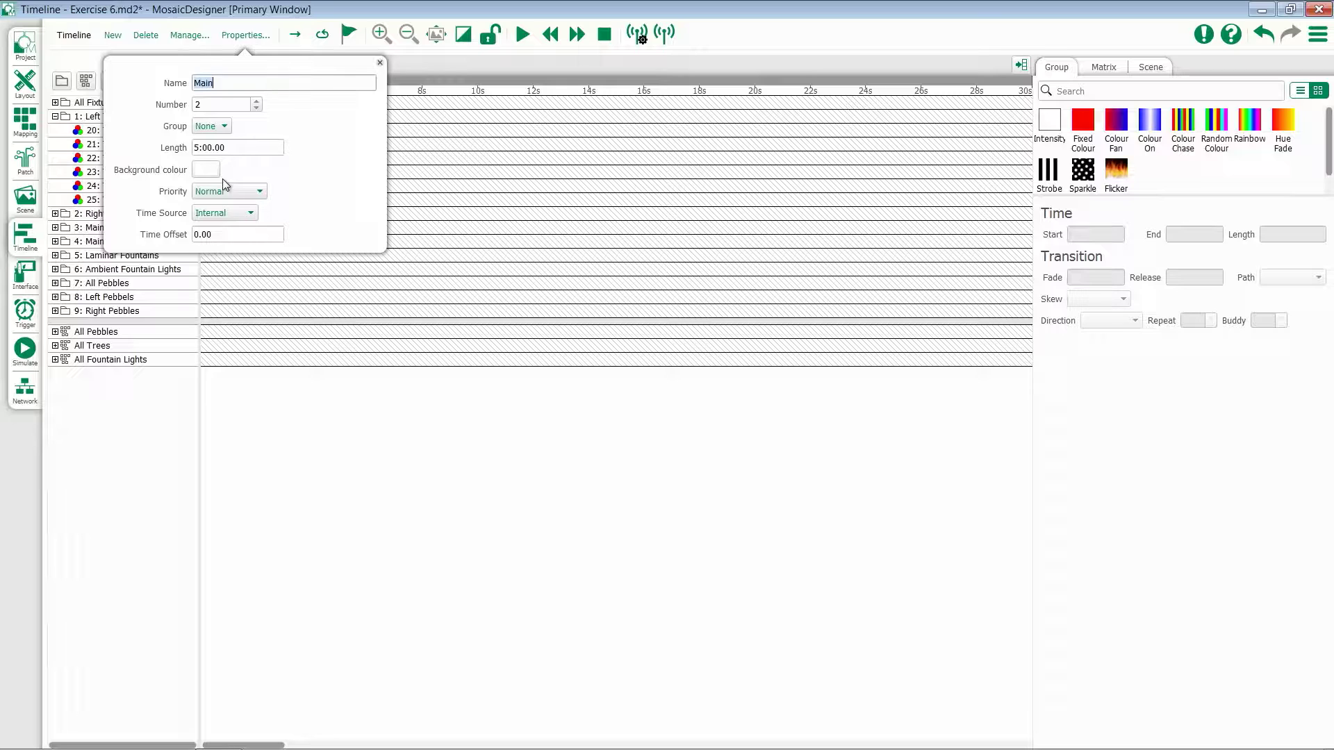
Step: Keep Main's priority at Normal and its time source at Internal
click(254, 193)
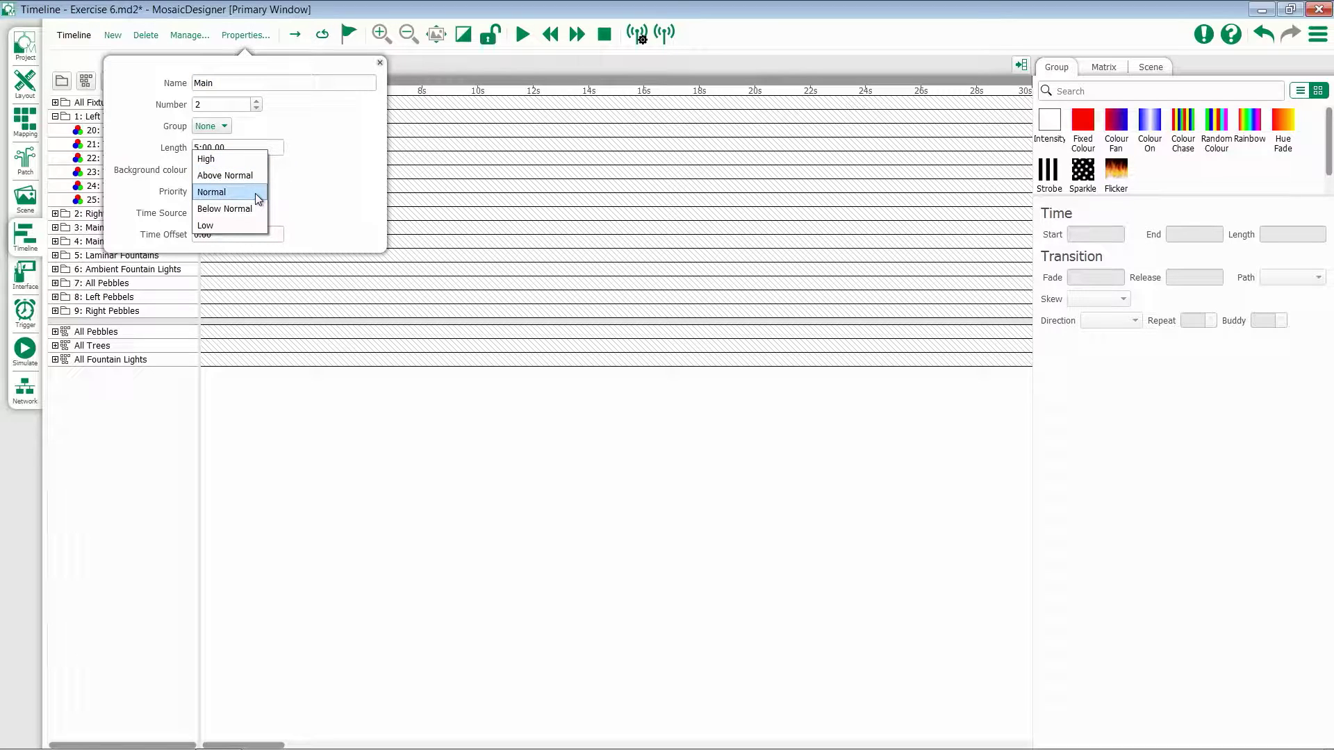
click(288, 198)
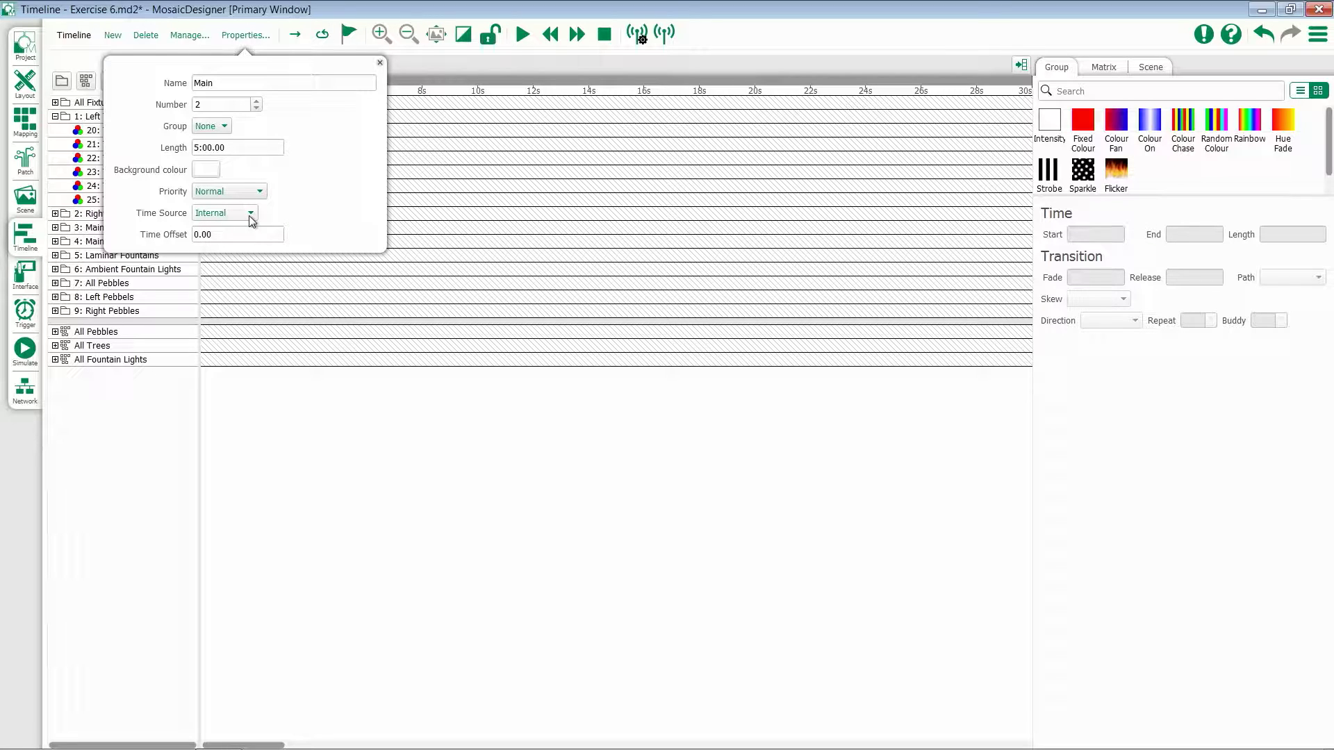
click(251, 215)
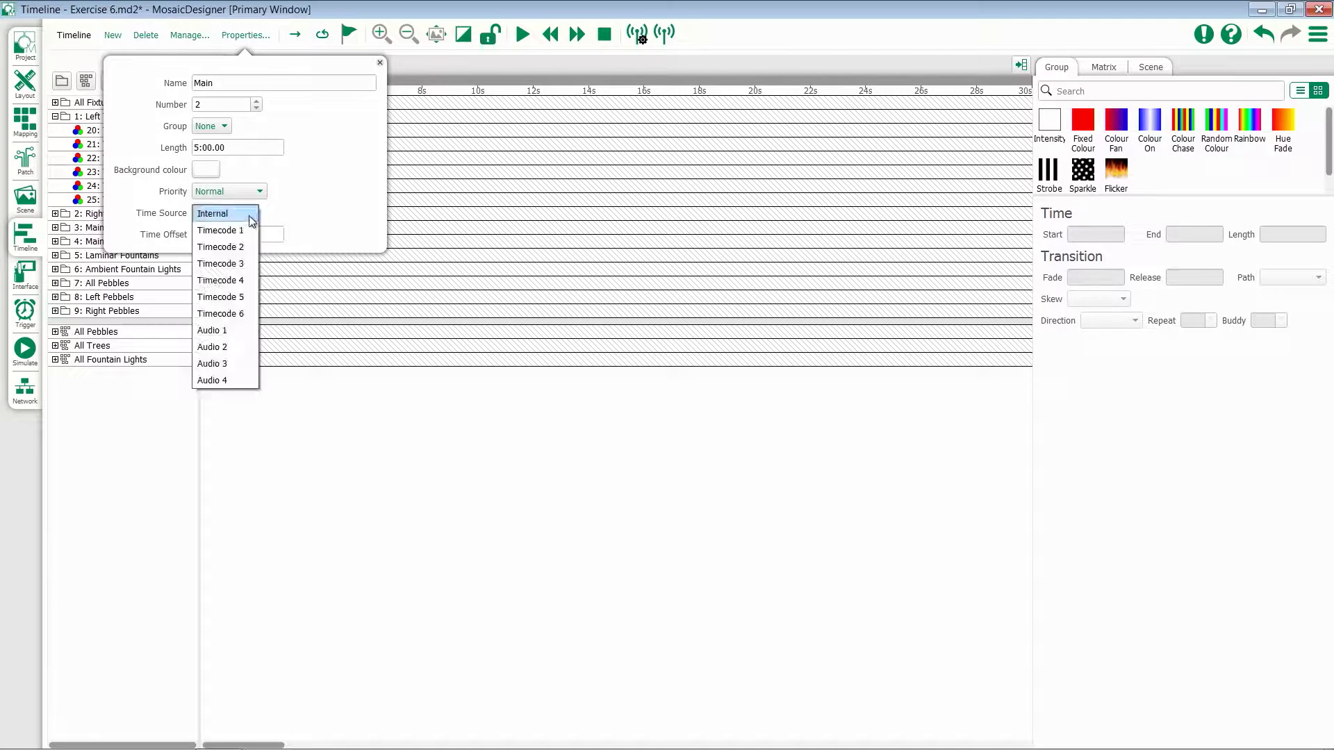
click(334, 203)
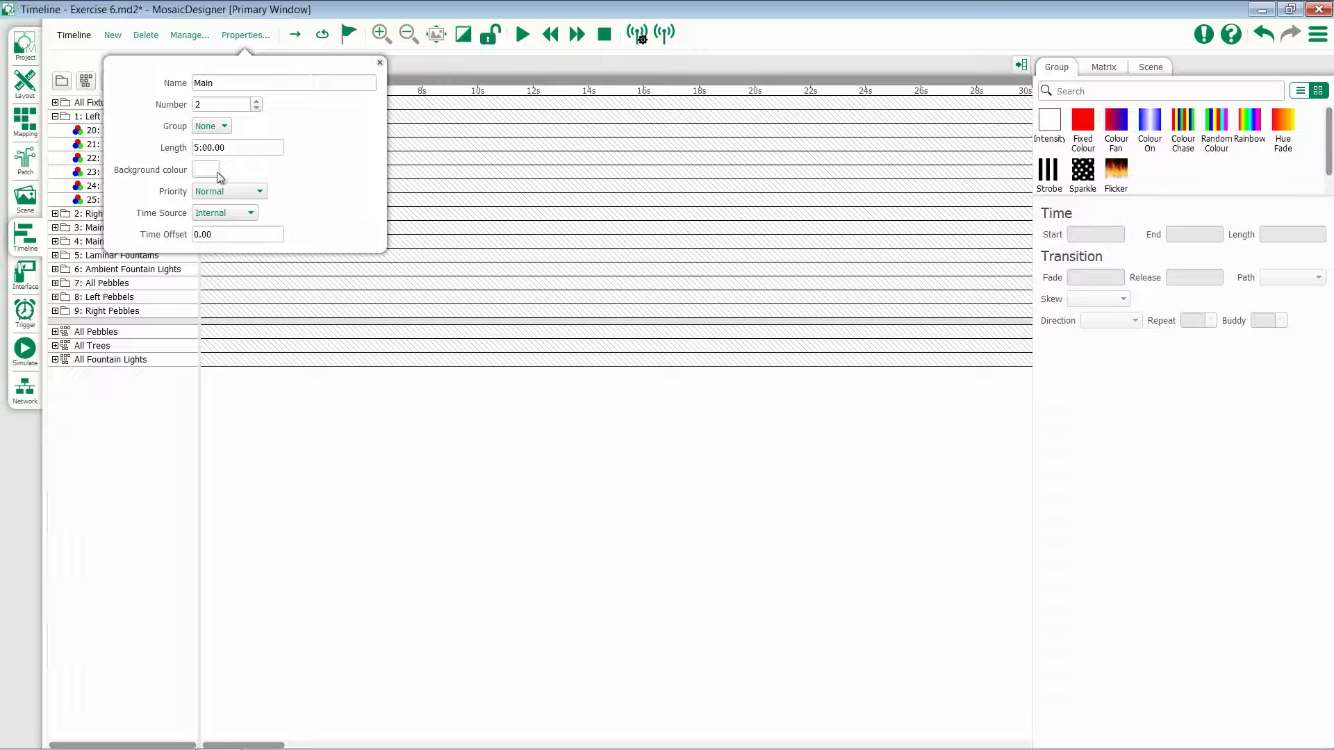
Step: Set Main's background colour to light blue (R178 G192 B255)
click(217, 173)
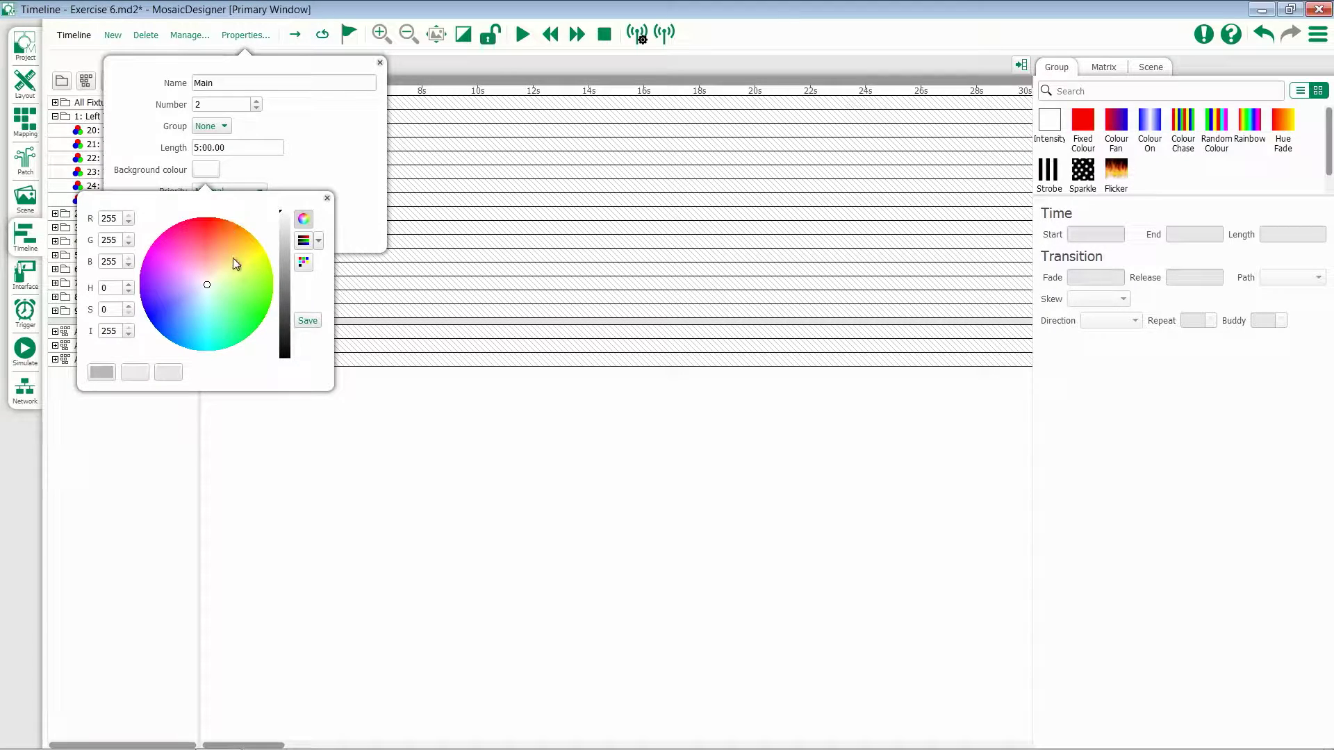
click(192, 299)
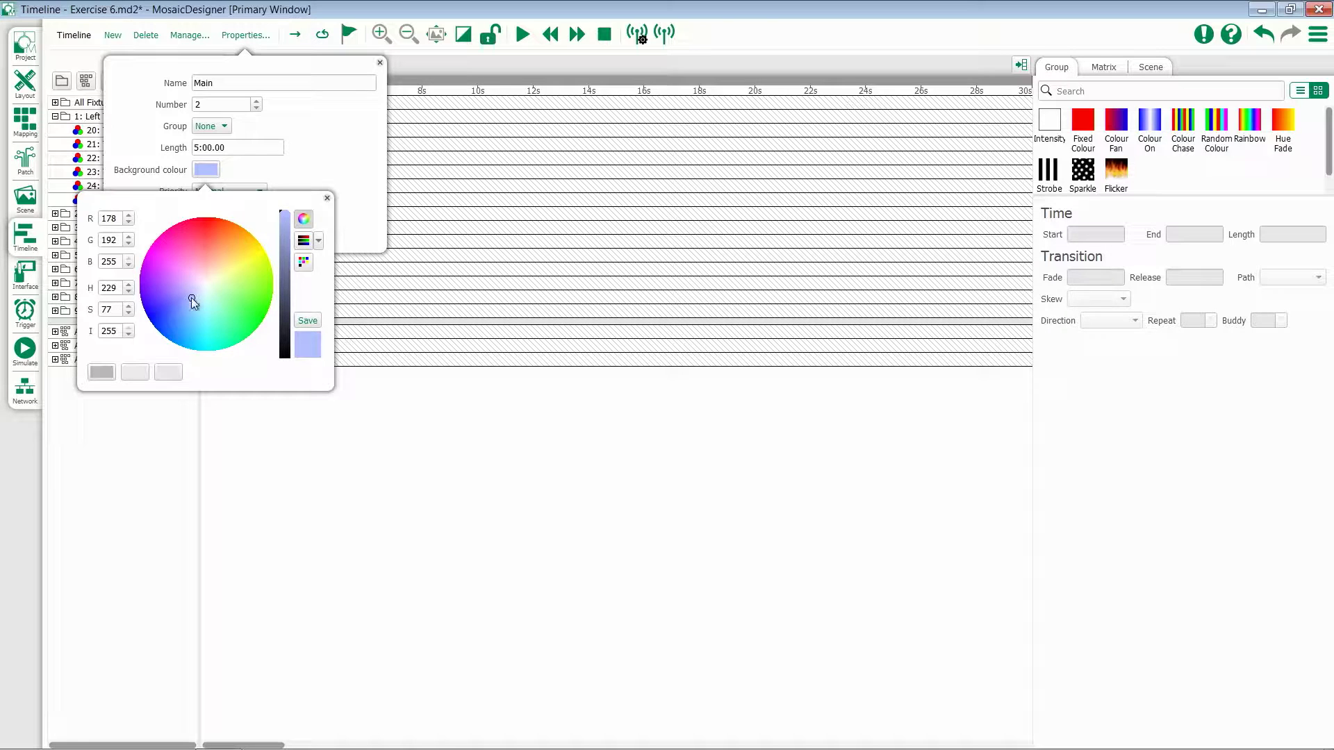
click(299, 130)
click(486, 136)
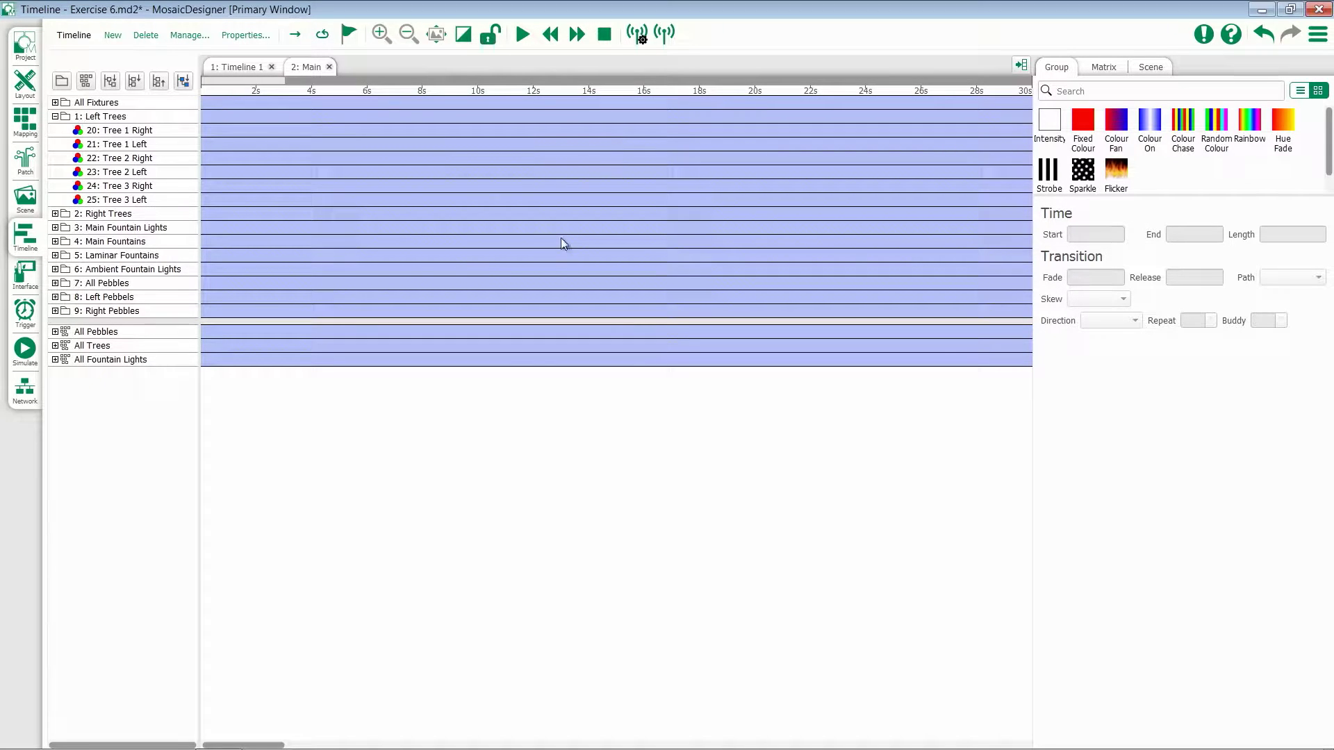
click(119, 40)
Step: Give Timeline 3 the saved light blue background used on Main
click(247, 36)
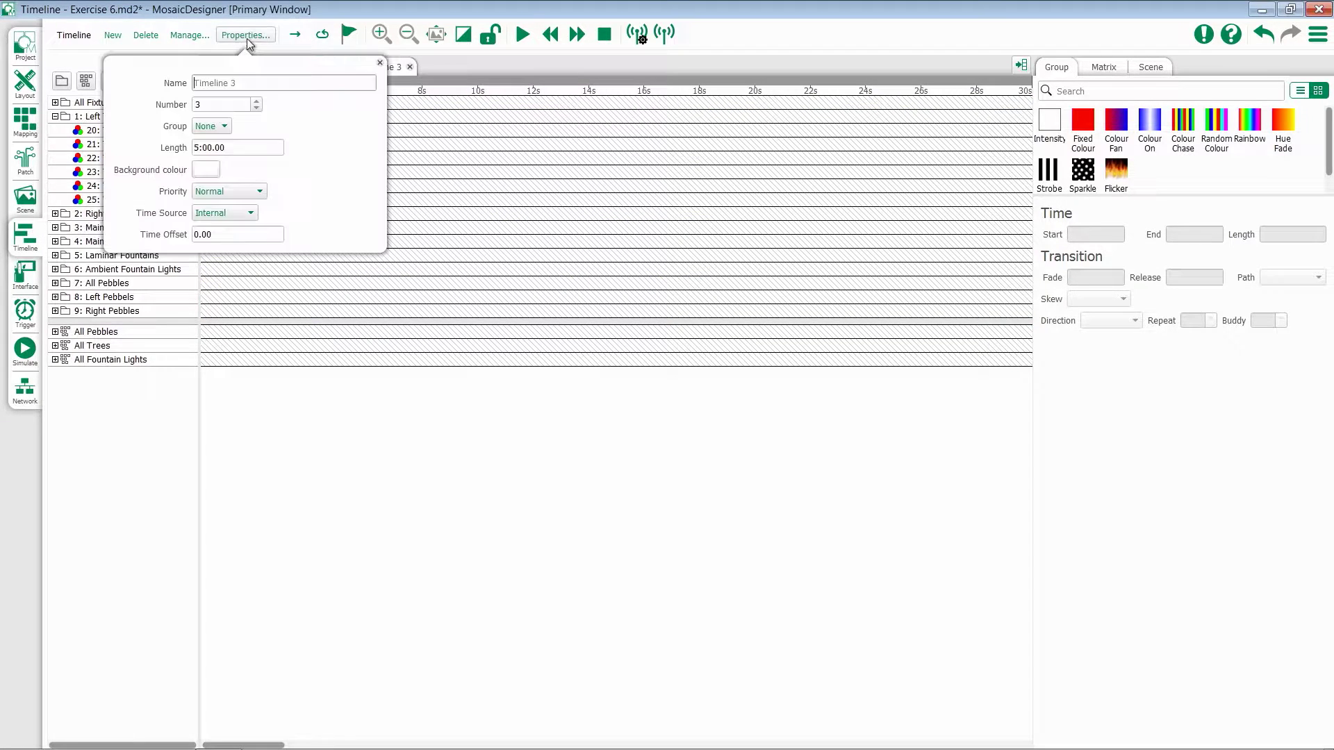
click(206, 169)
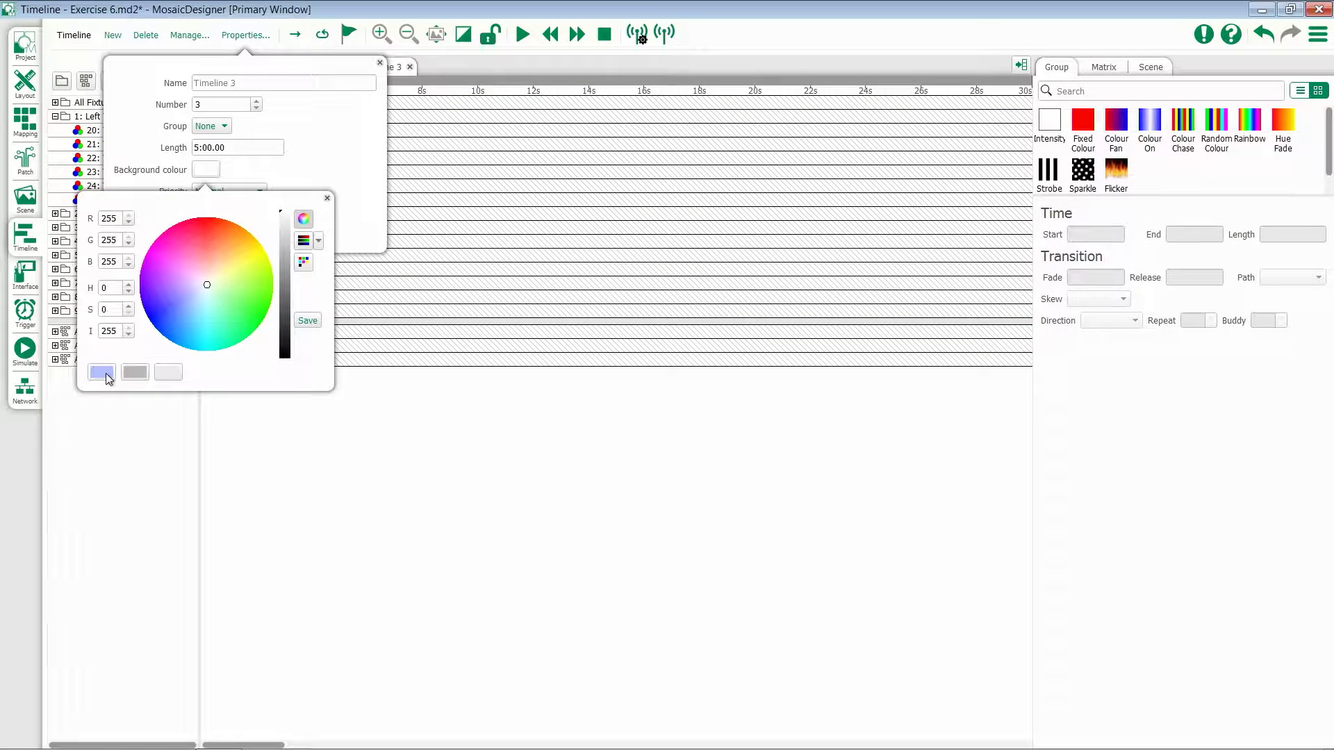
click(106, 373)
click(389, 193)
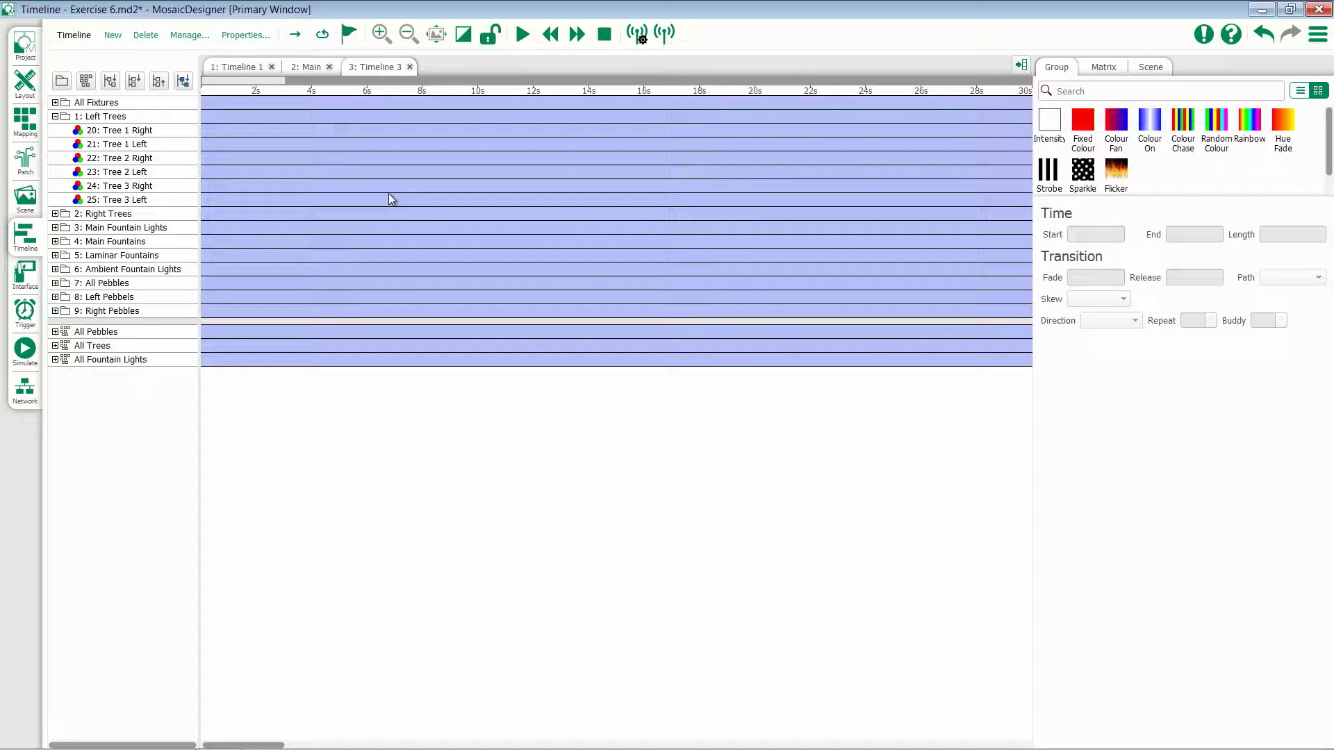
Step: Close the Timeline 3 tab and reopen it from the timeline list
click(411, 67)
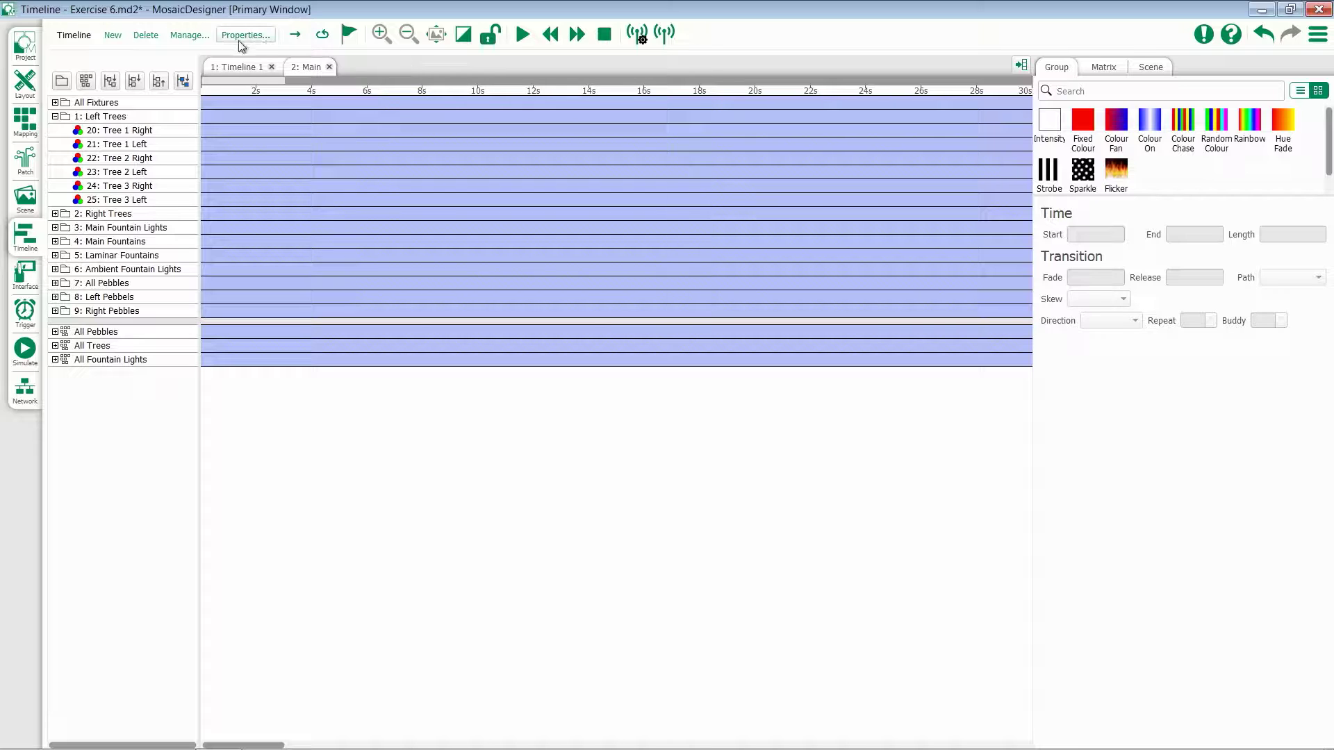
click(186, 35)
click(91, 153)
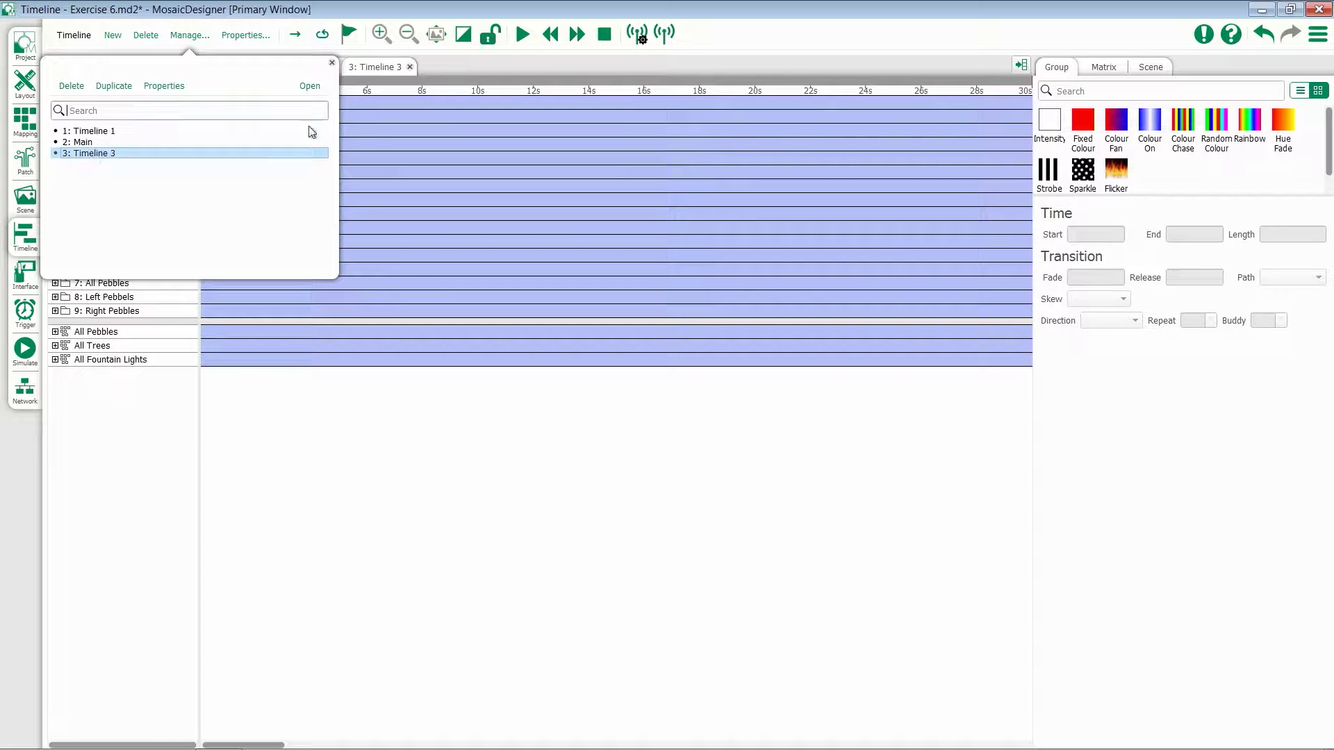
click(310, 86)
Step: Close all tabs, reopen Main, Timeline 1 and Timeline 3, and order them Timeline 3, Timeline 1, Main
right_click(247, 67)
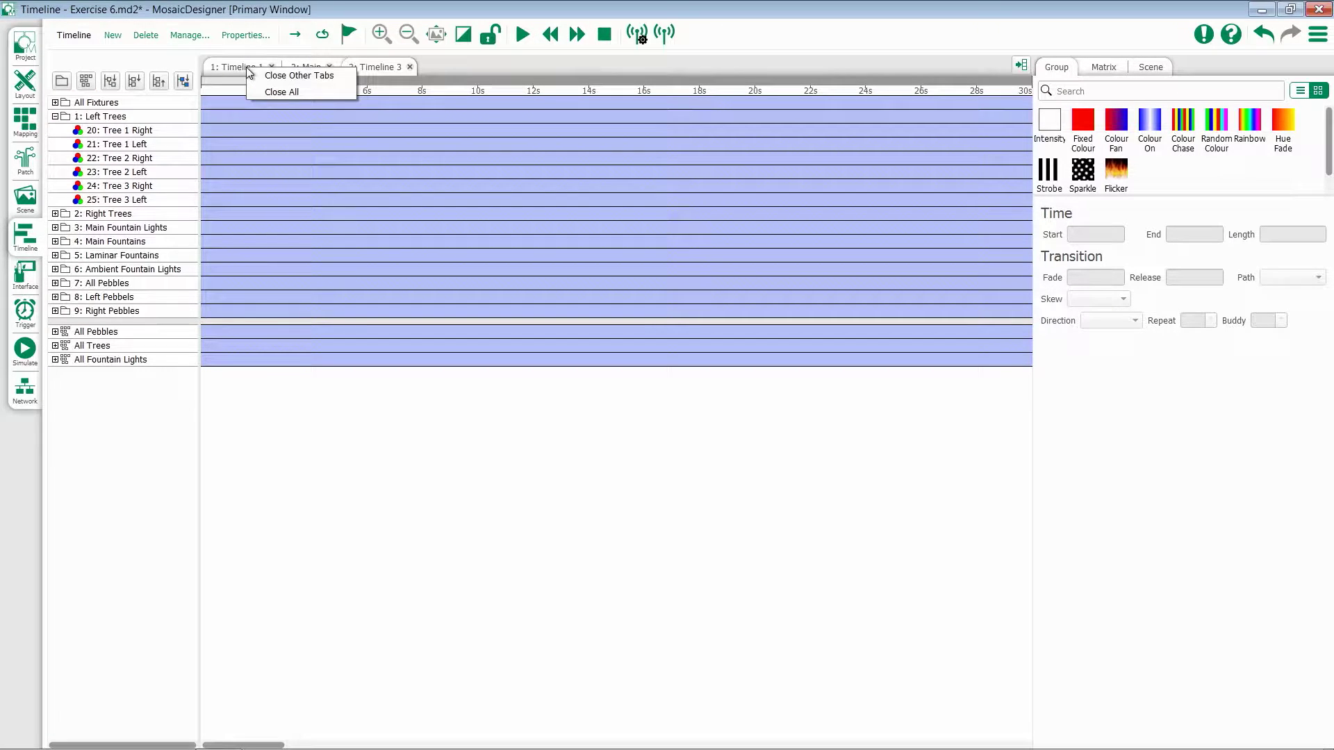
click(311, 90)
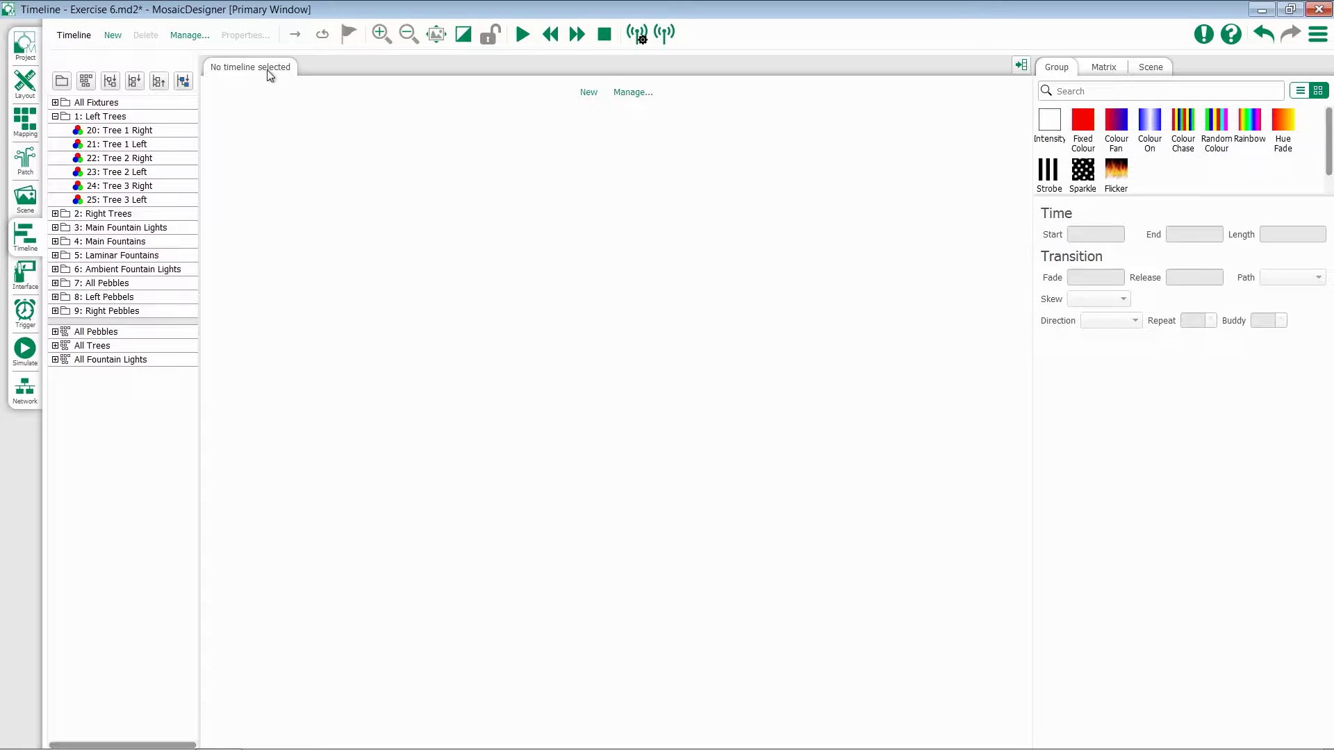
click(197, 40)
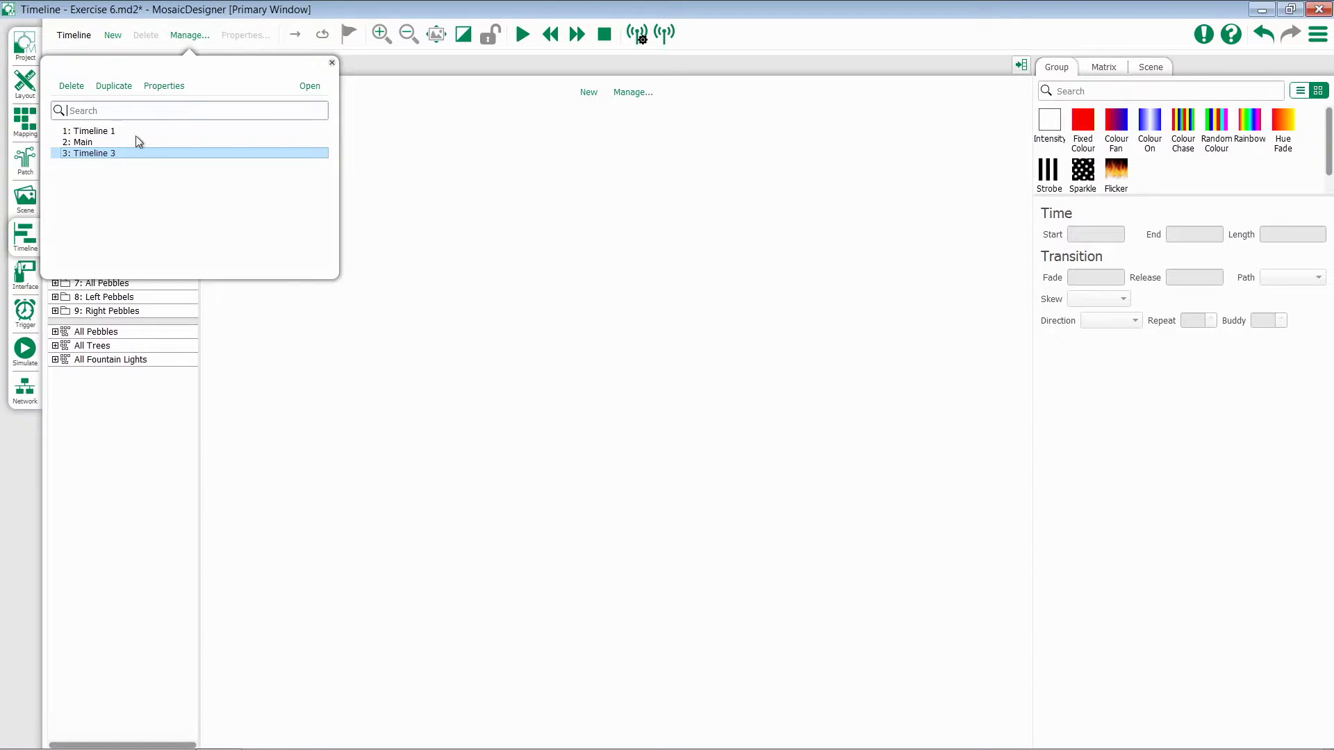
double_click(124, 141)
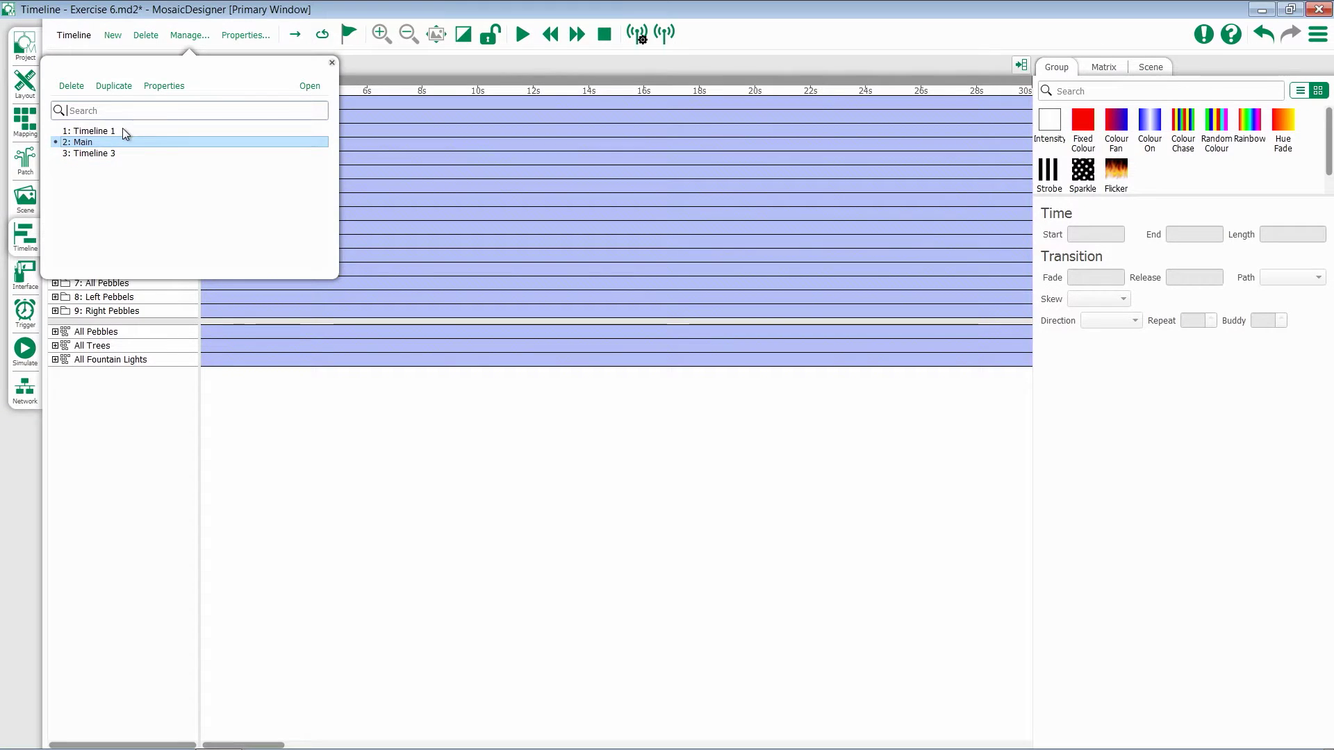
double_click(122, 131)
double_click(132, 154)
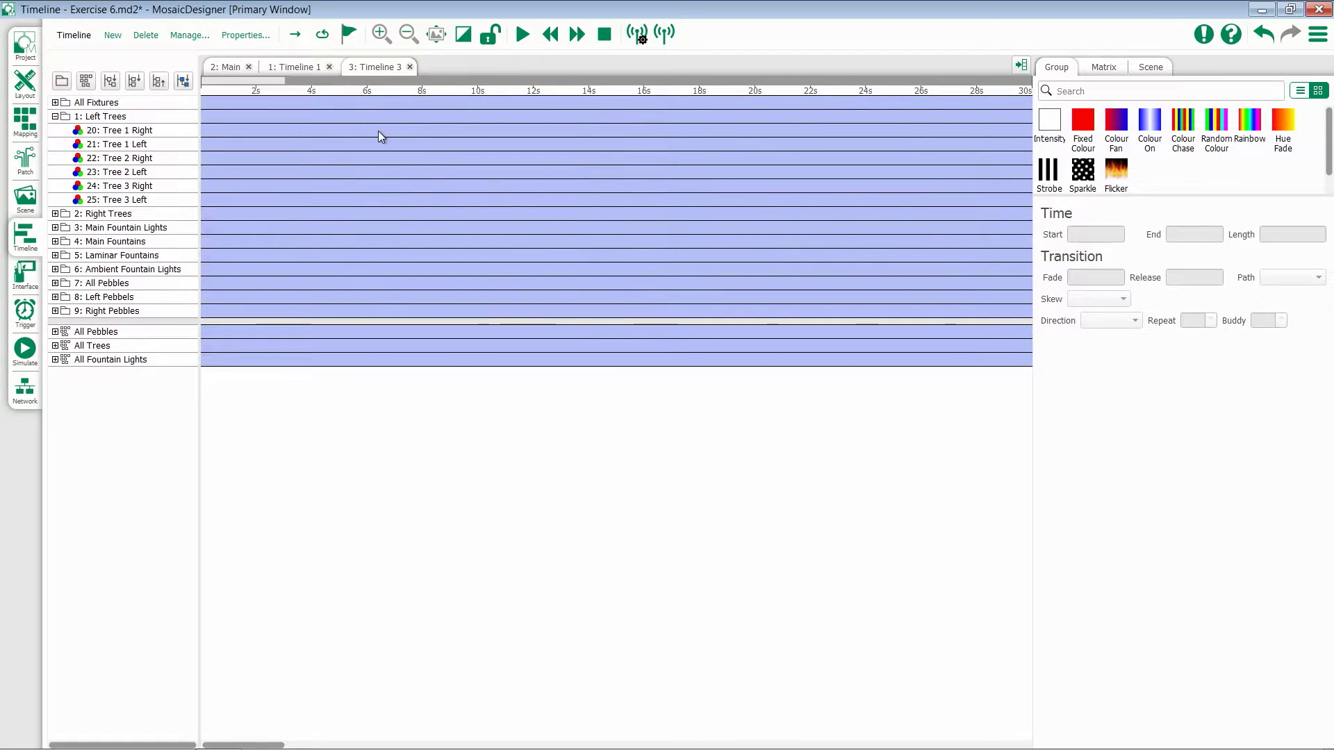
mouse_move(370, 70)
mouse_down()
mouse_move(233, 67)
mouse_move(389, 67)
mouse_up()
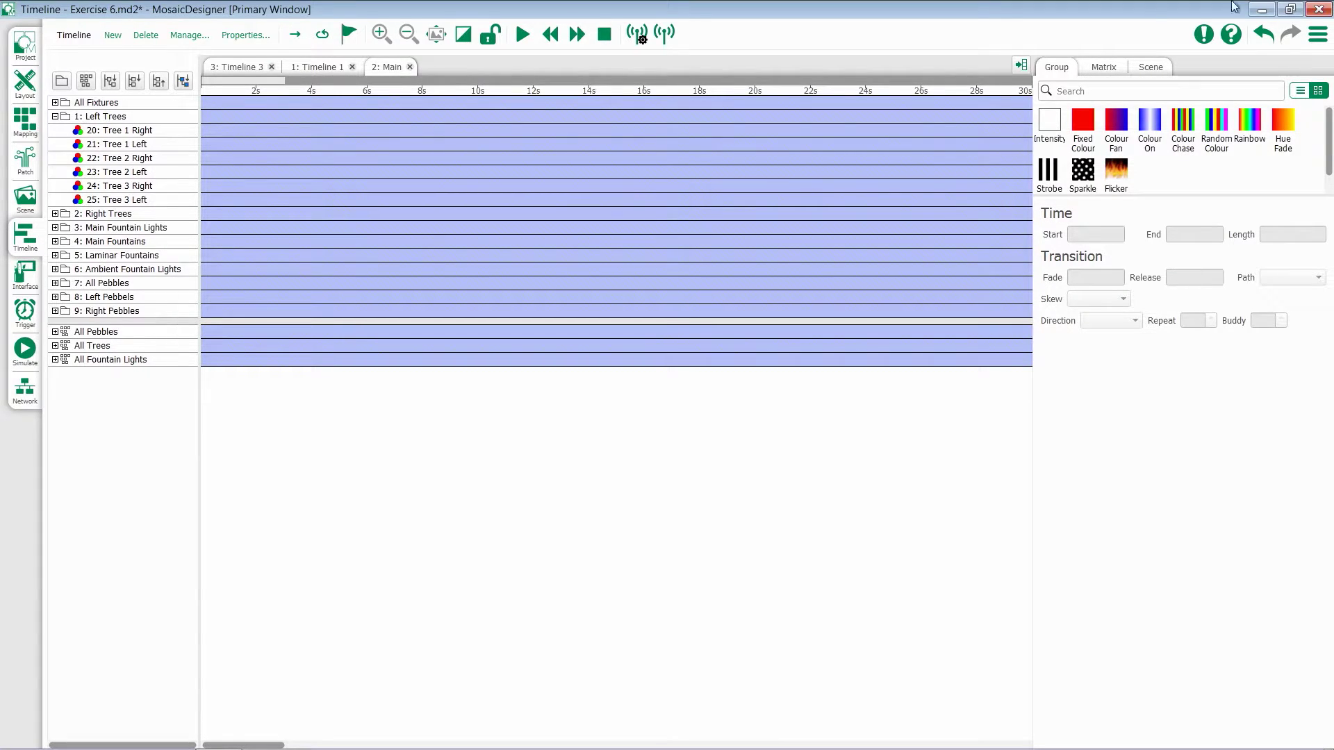
Step: Drop the Intensity group preset onto Main's Right Trees row, running 3.00 to 13.00
click(1115, 67)
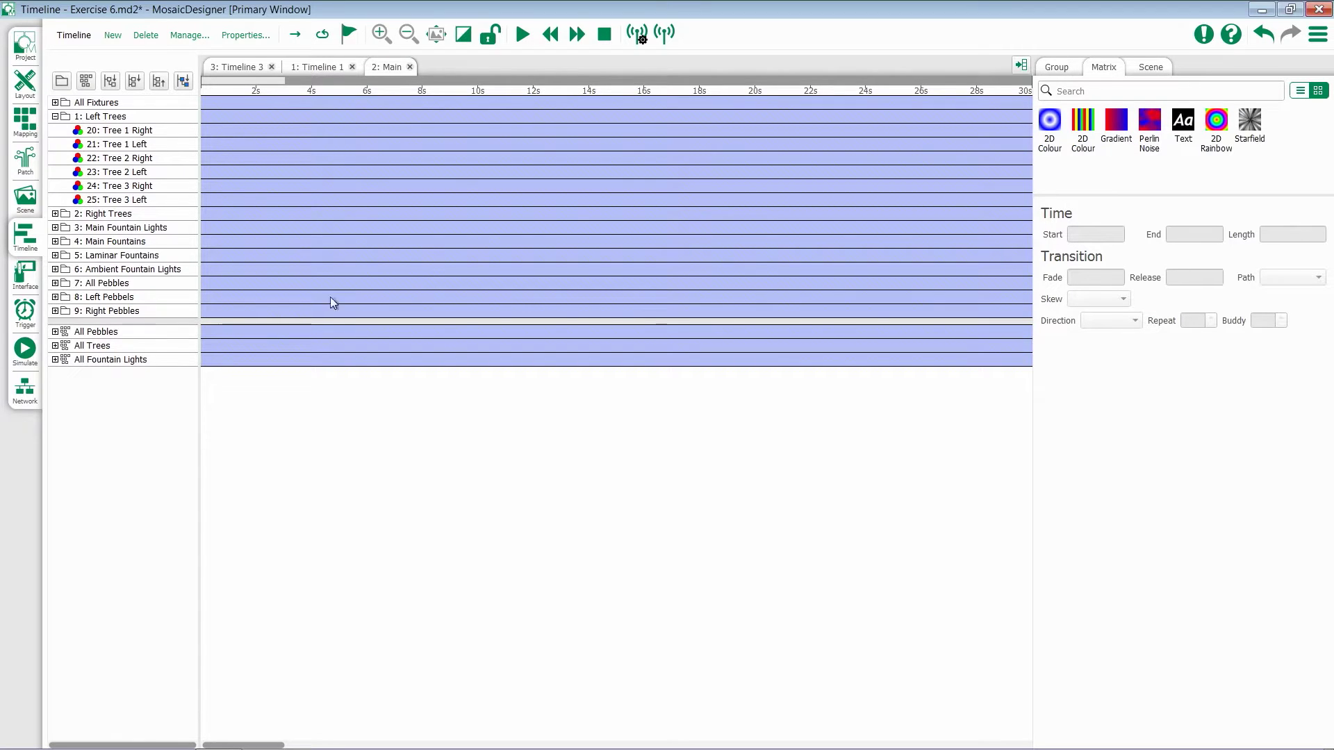
click(1060, 68)
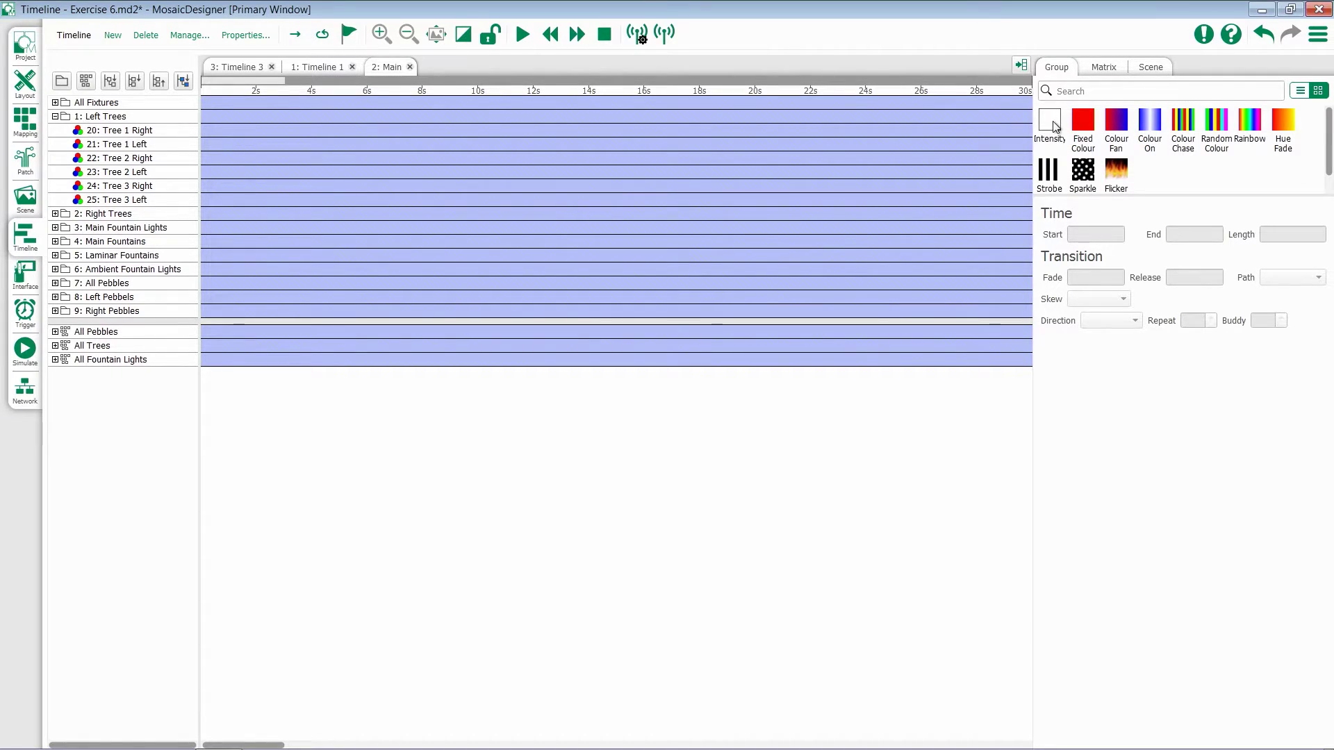
drag(1055, 126, 294, 214)
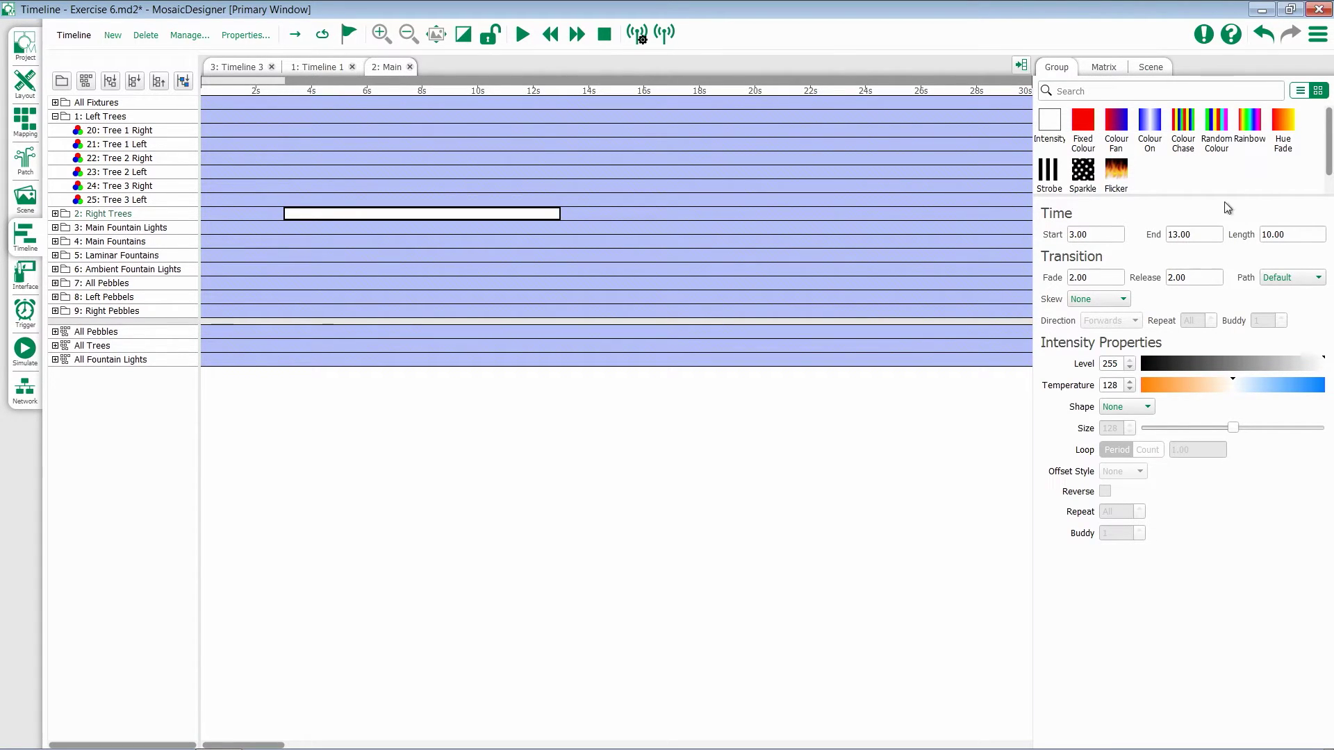